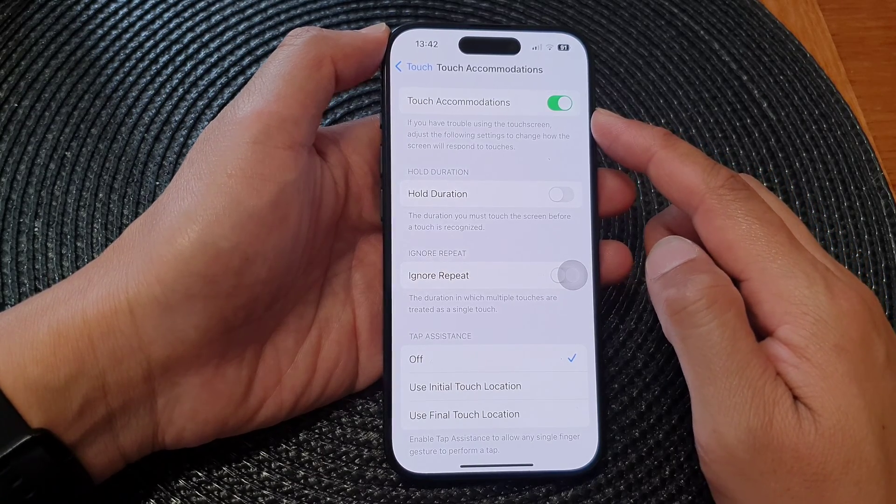
Back out of Touch Accommodations through Touch to the main Settings list.
{"action": "left_click", "coordinate": [414, 68]}
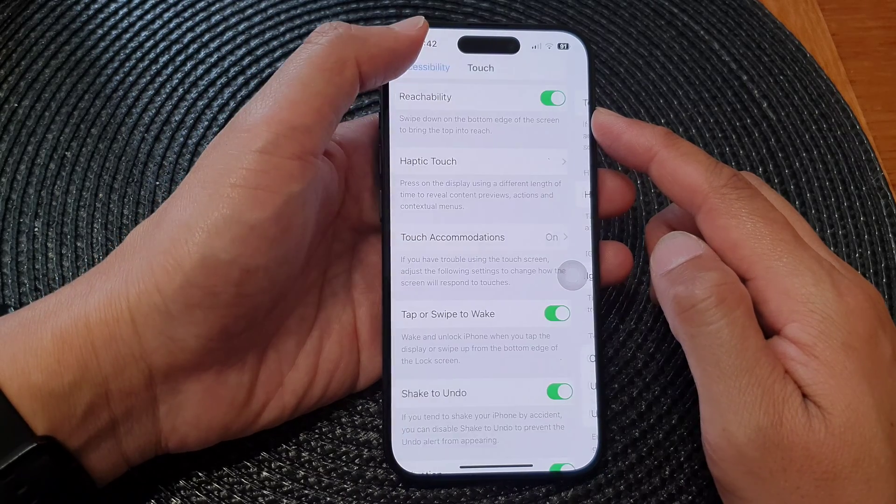
{"action": "left_click", "coordinate": [421, 68]}
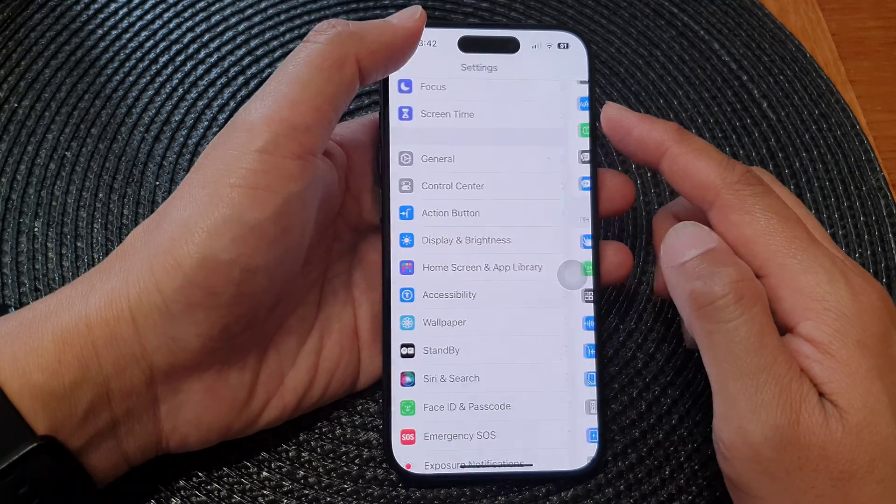
Go to the home screen, relaunch Settings, and navigate to Accessibility > Touch.
{"action": "left_click_drag", "start_coordinate": [491, 466], "coordinate": [490, 316]}
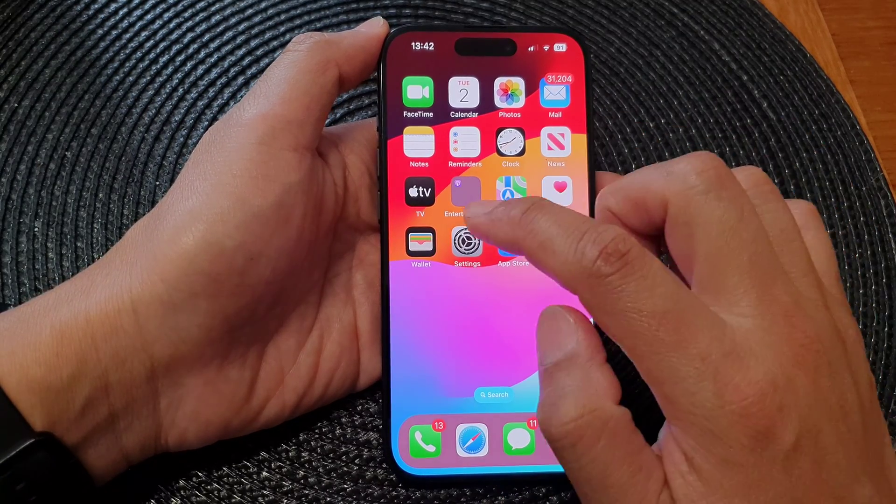
{"action": "left_click", "coordinate": [468, 243]}
{"action": "scroll", "coordinate": [490, 281], "scroll_direction": "up", "scroll_amount": 8}
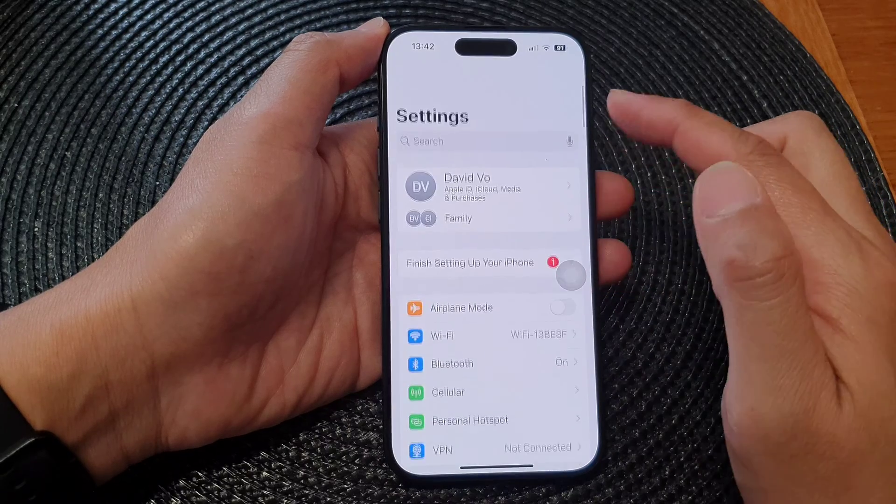
{"action": "scroll", "coordinate": [491, 210], "scroll_direction": "down", "scroll_amount": 2}
{"action": "scroll", "coordinate": [491, 281], "scroll_direction": "down", "scroll_amount": 8}
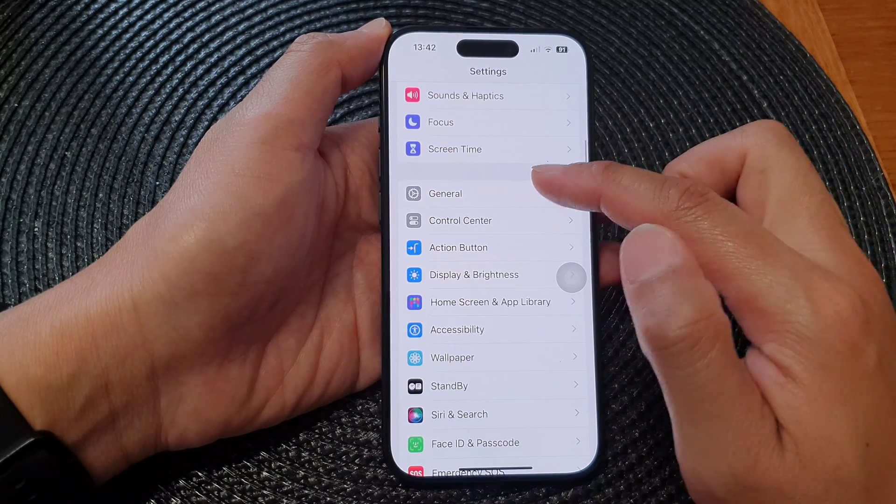
{"action": "scroll", "coordinate": [490, 280], "scroll_direction": "down", "scroll_amount": 5}
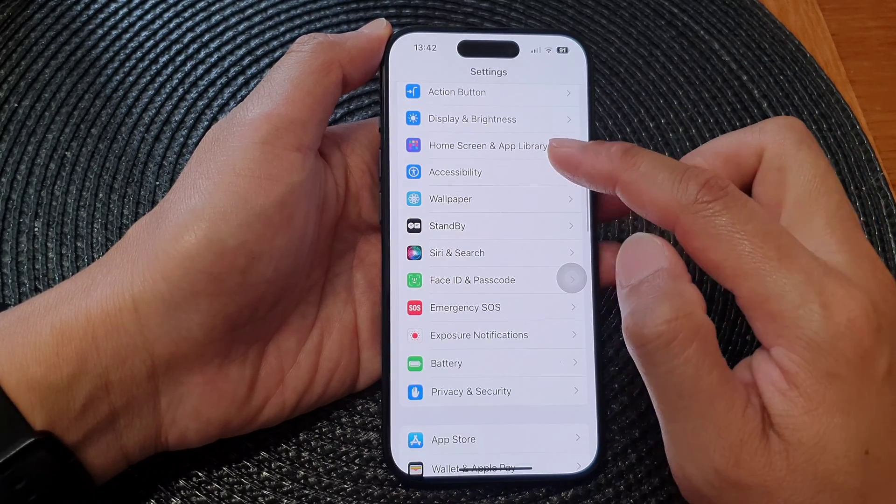
{"action": "left_click", "coordinate": [490, 173]}
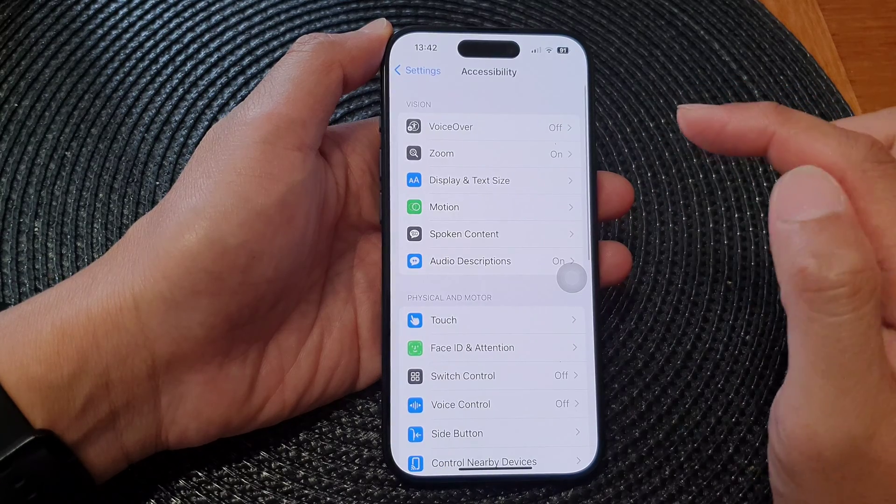
{"action": "left_click", "coordinate": [490, 321]}
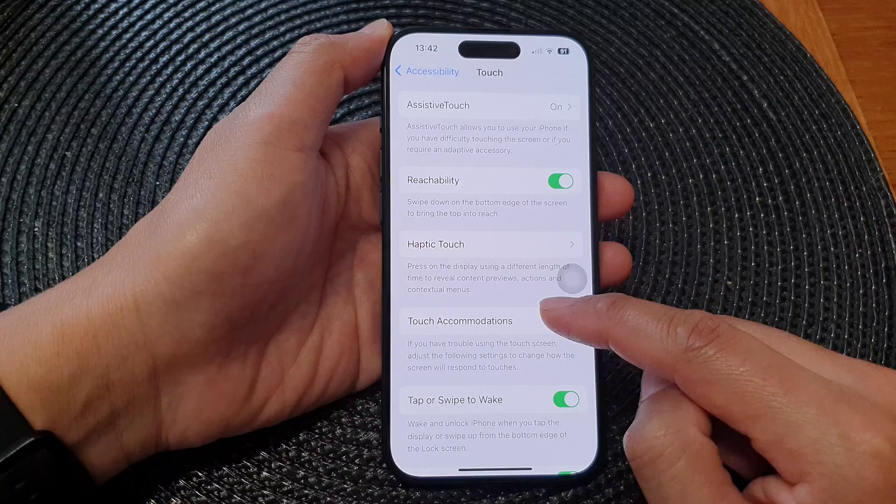
In Touch Accommodations, switch the main toggle off and then back on.
{"action": "left_click", "coordinate": [491, 321]}
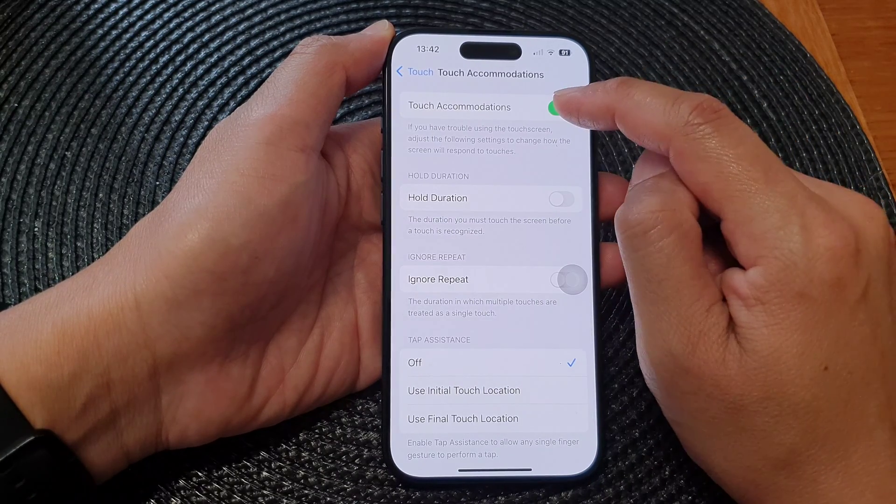
{"action": "left_click", "coordinate": [560, 106]}
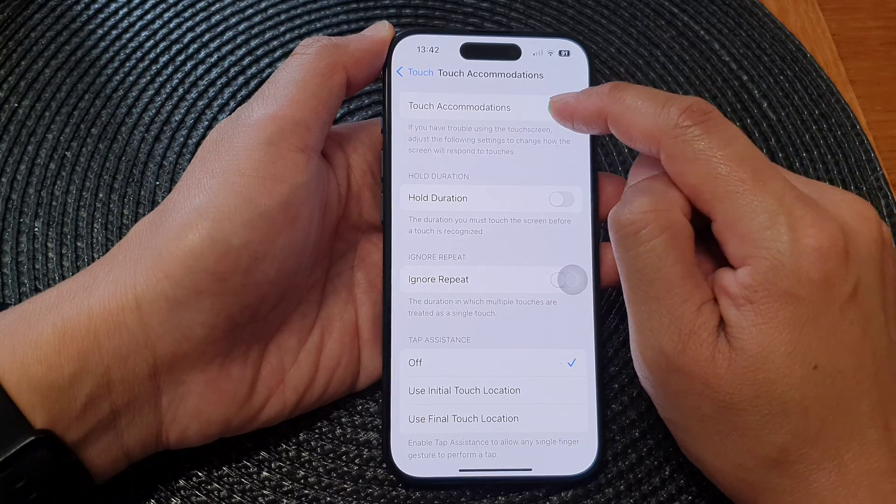
{"action": "left_click", "coordinate": [560, 107]}
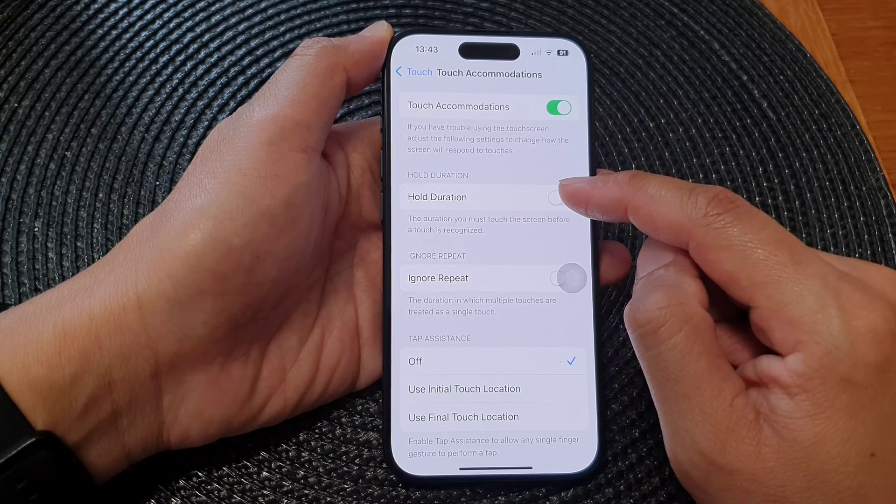
Enable Hold Duration, acknowledge the Important alert, then disable Hold Duration again.
{"action": "left_click", "coordinate": [559, 197]}
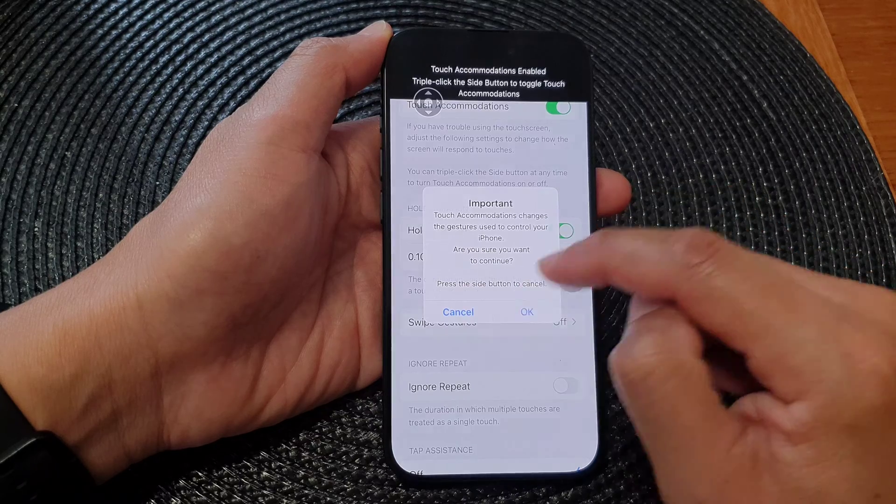
{"action": "left_click", "coordinate": [521, 312]}
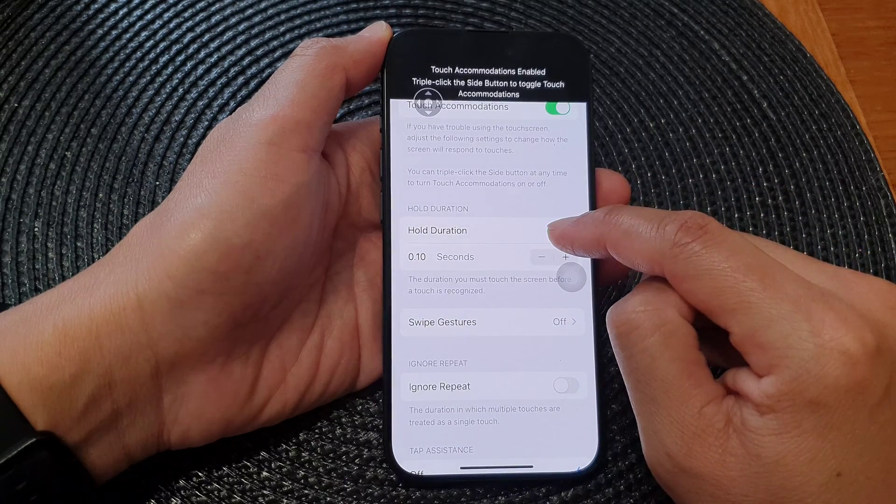
{"action": "left_click", "coordinate": [559, 231]}
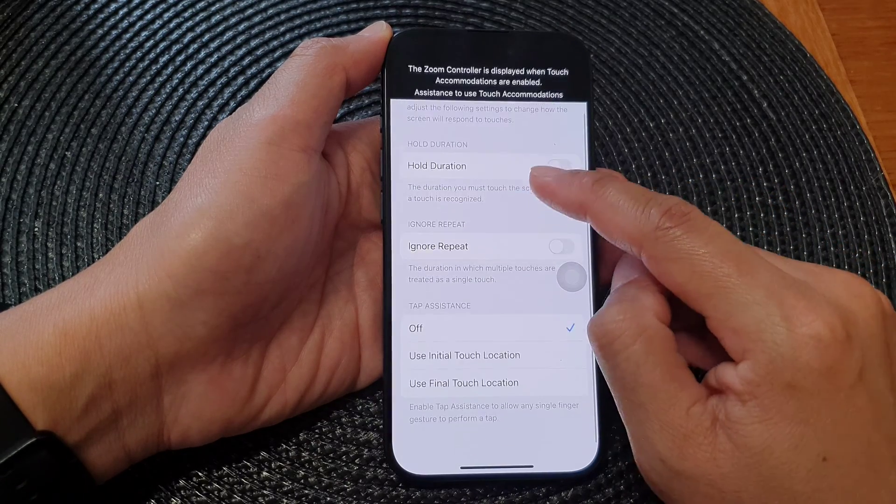
{"action": "scroll", "coordinate": [554, 231], "scroll_direction": "up", "scroll_amount": 1}
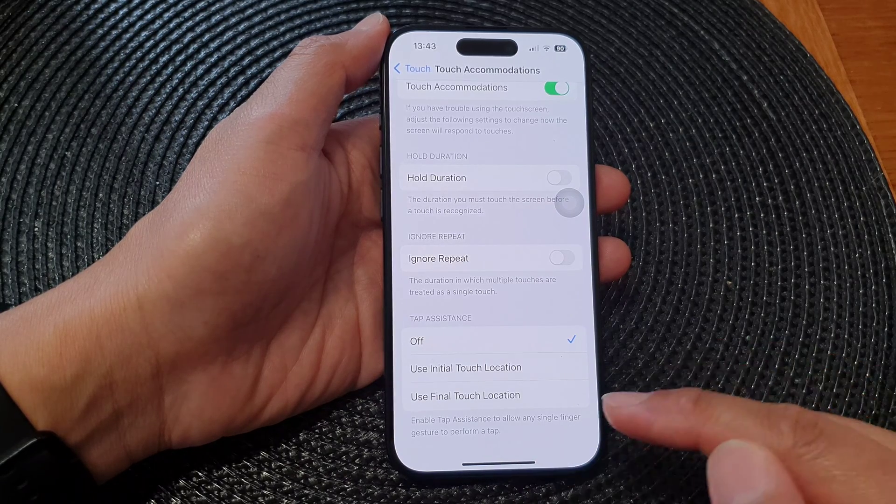
{"action": "scroll", "coordinate": [490, 392], "scroll_direction": "up", "scroll_amount": 1}
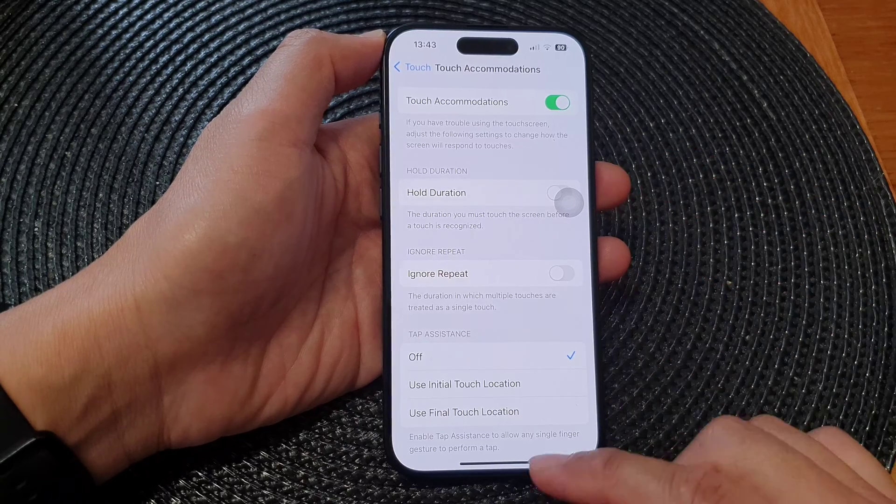
Swipe up from the home indicator to leave Settings for the home screen.
{"action": "left_click_drag", "start_coordinate": [490, 464], "coordinate": [490, 281]}
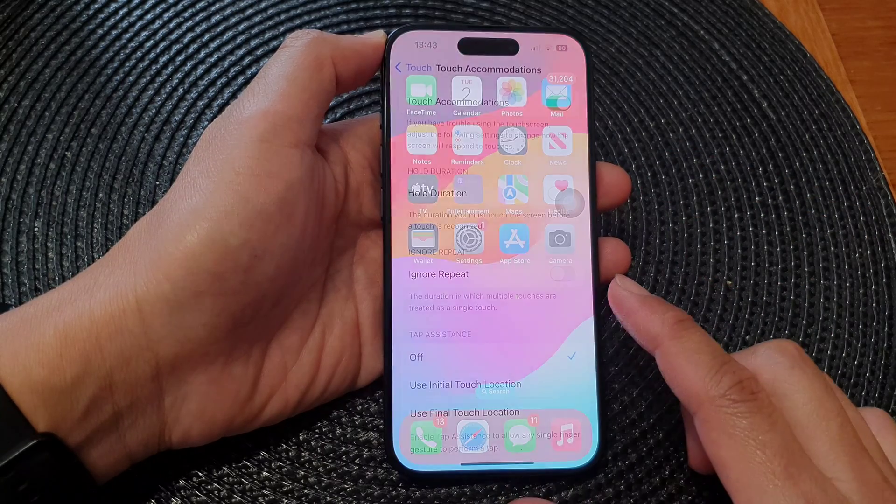